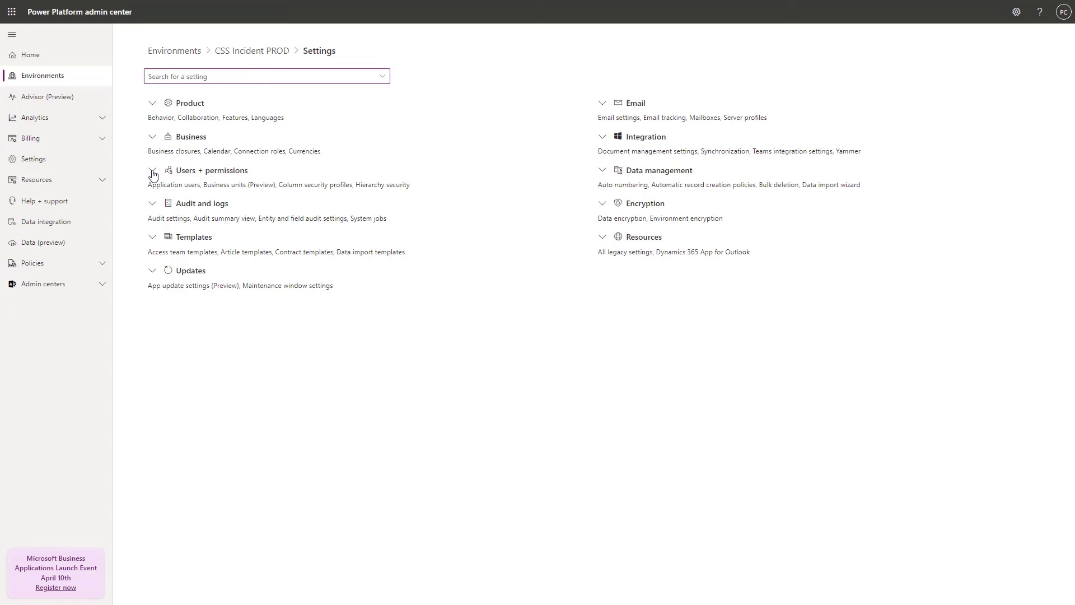
Open the environment's Hierarchy security settings and review which tables are included in the Manager hierarchy model.
left_click(152, 171)
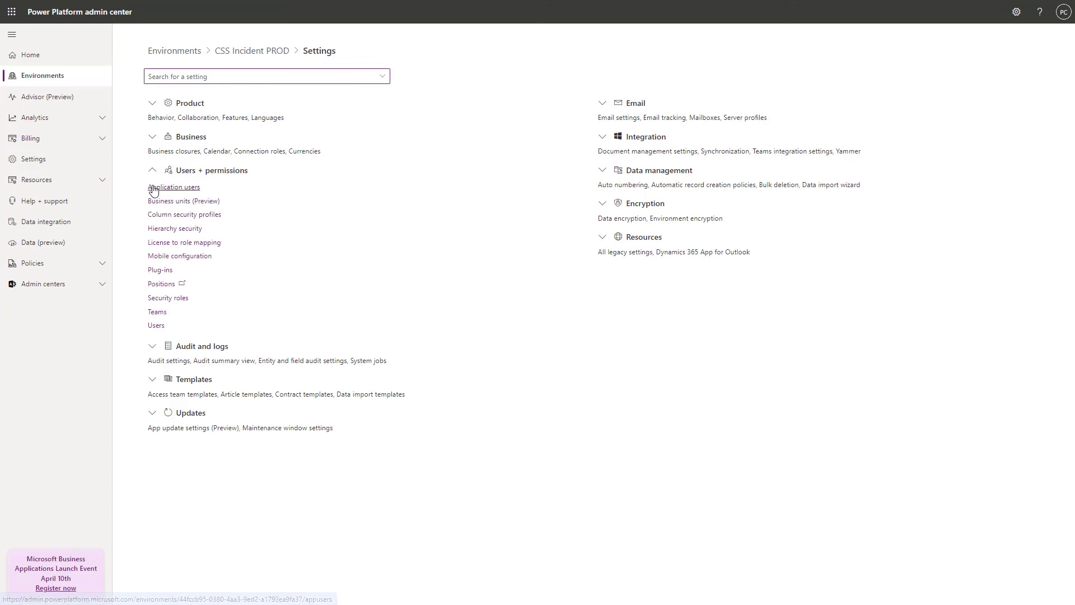
left_click(165, 229)
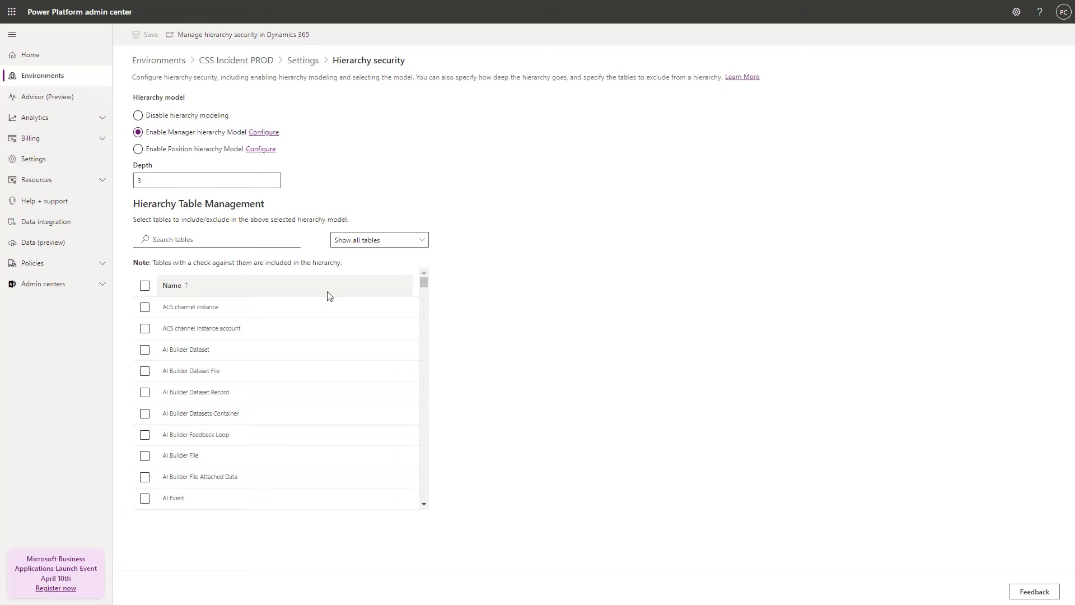
mouse_move(424, 288)
left_mouse_down()
mouse_move(426, 301)
mouse_move(424, 291)
left_mouse_up()
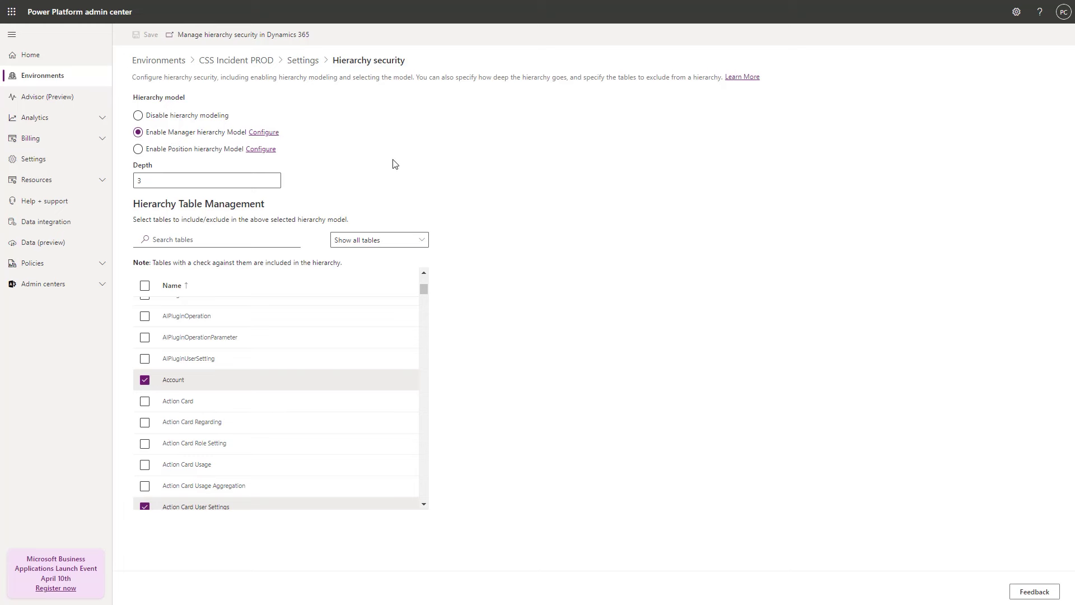
Search the environment's Users list for the employee's name and check the manager assignment of the first two matching users.
left_click(304, 68)
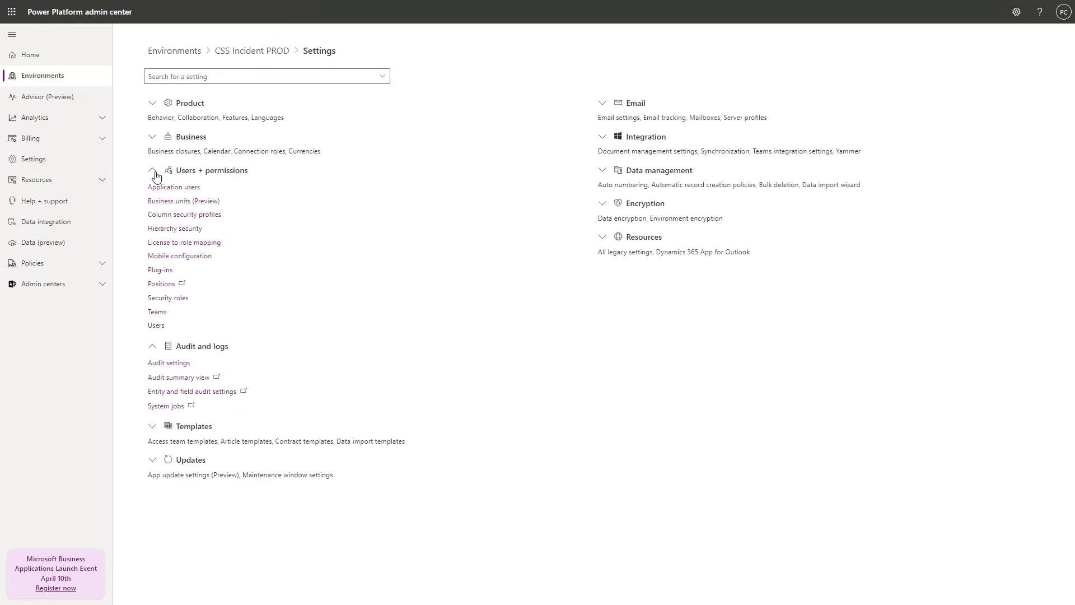
left_click(157, 326)
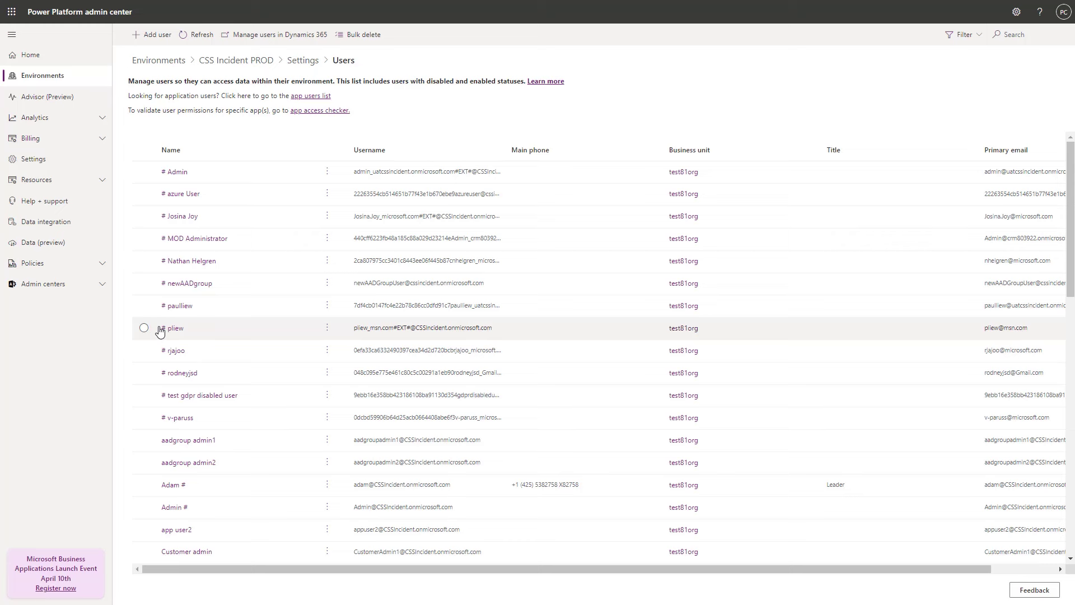
type("nanc")
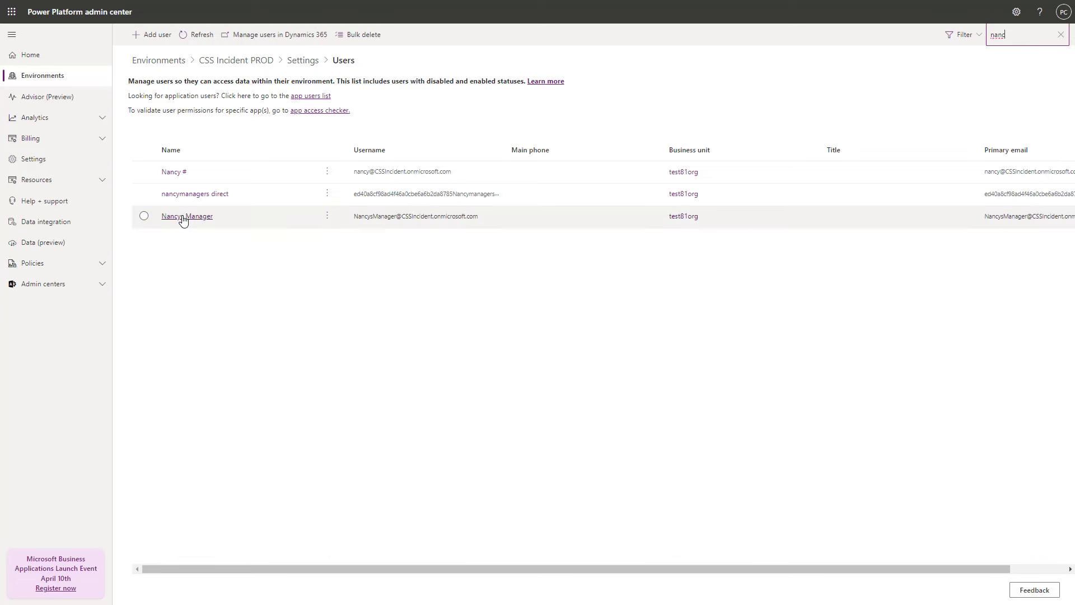
left_click(174, 172)
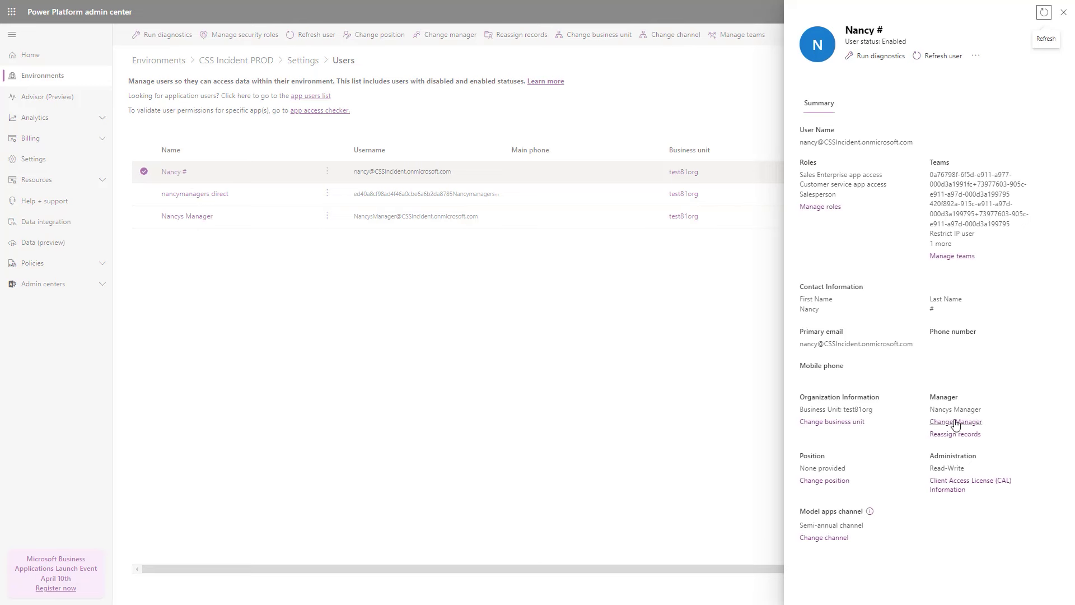
left_click(956, 421)
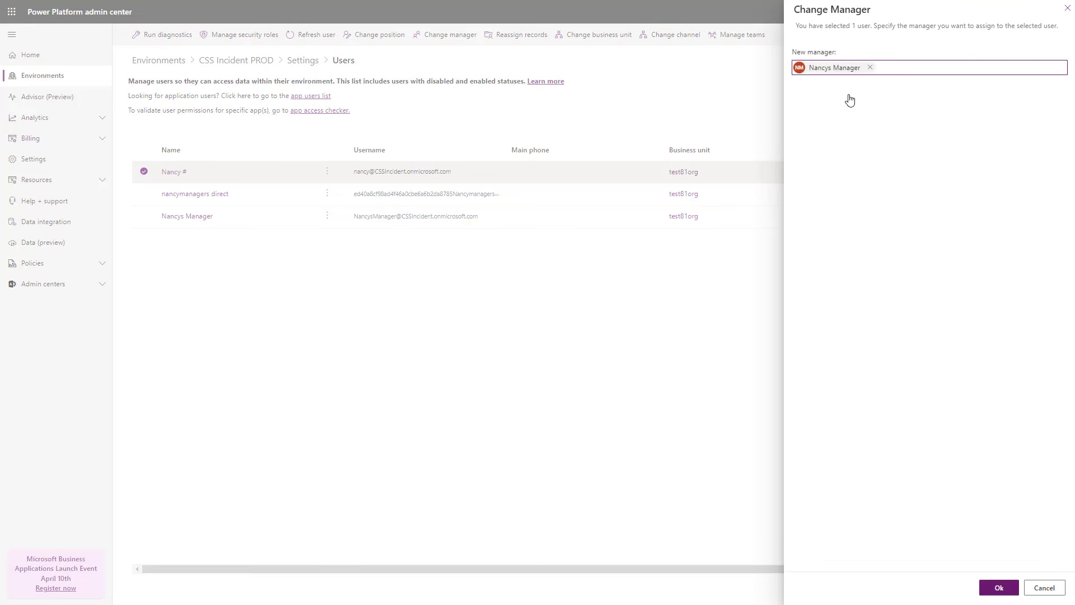
left_click(998, 586)
left_click(1050, 95)
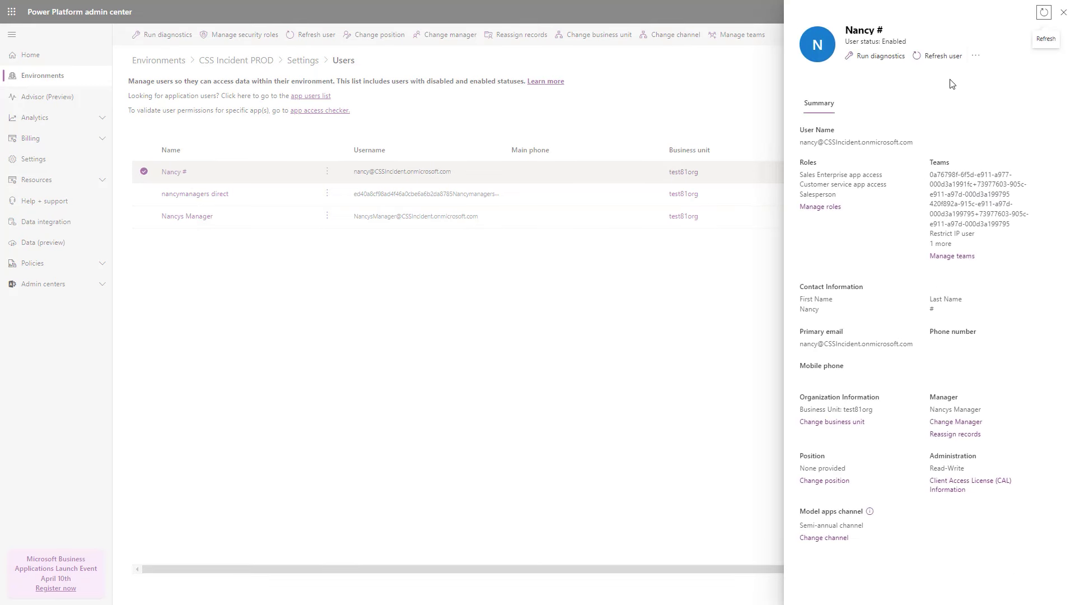
left_click(1064, 12)
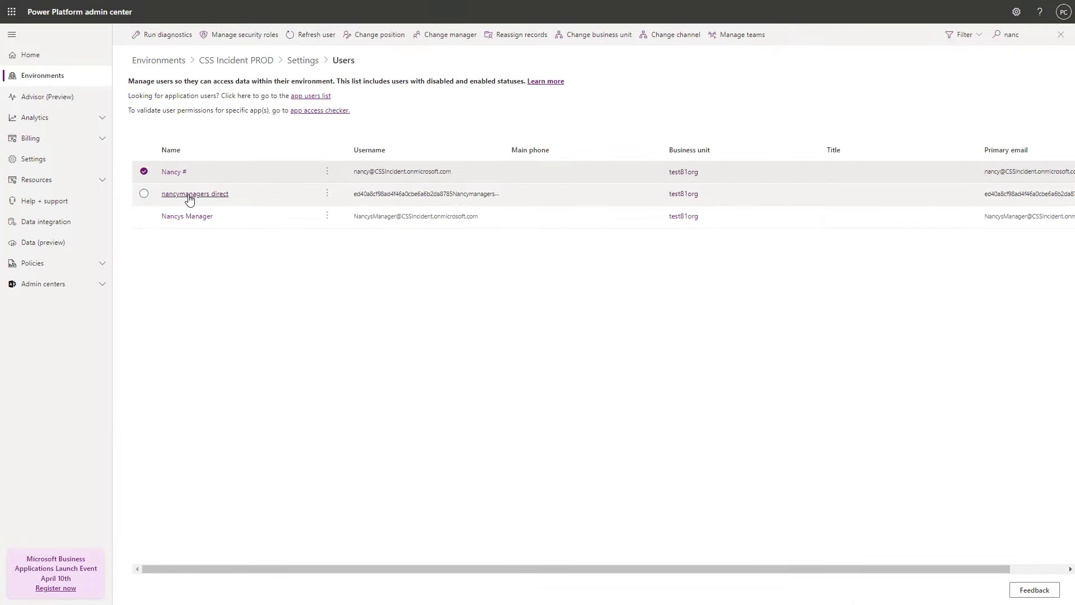
left_click(191, 202)
left_click(445, 34)
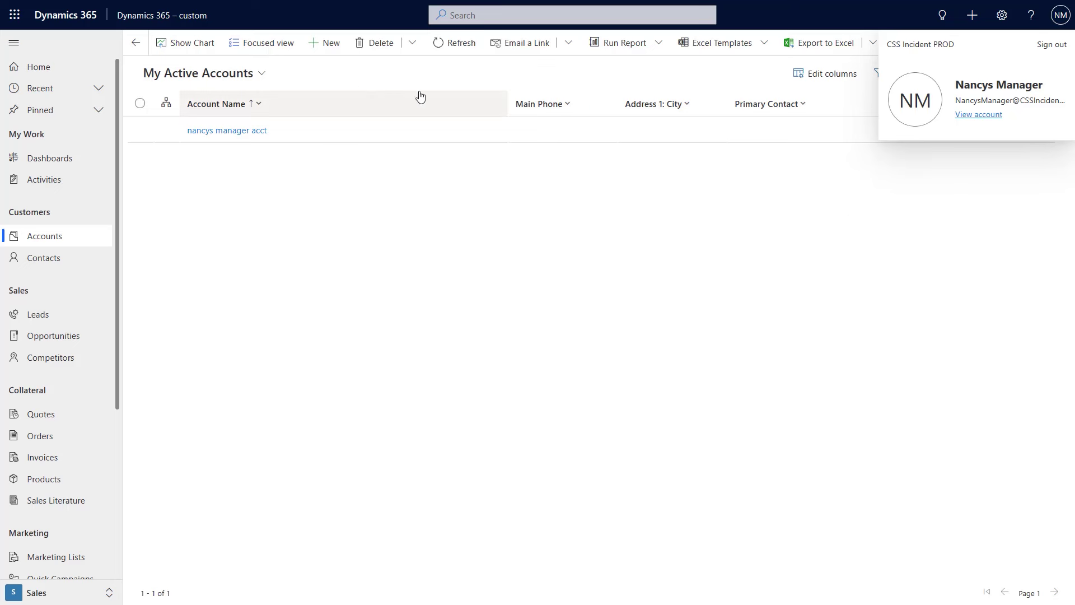
In Dynamics 365, switch the accounts list to All Accounts and inspect the first two accounts, running Check Access on the first.
left_click(262, 78)
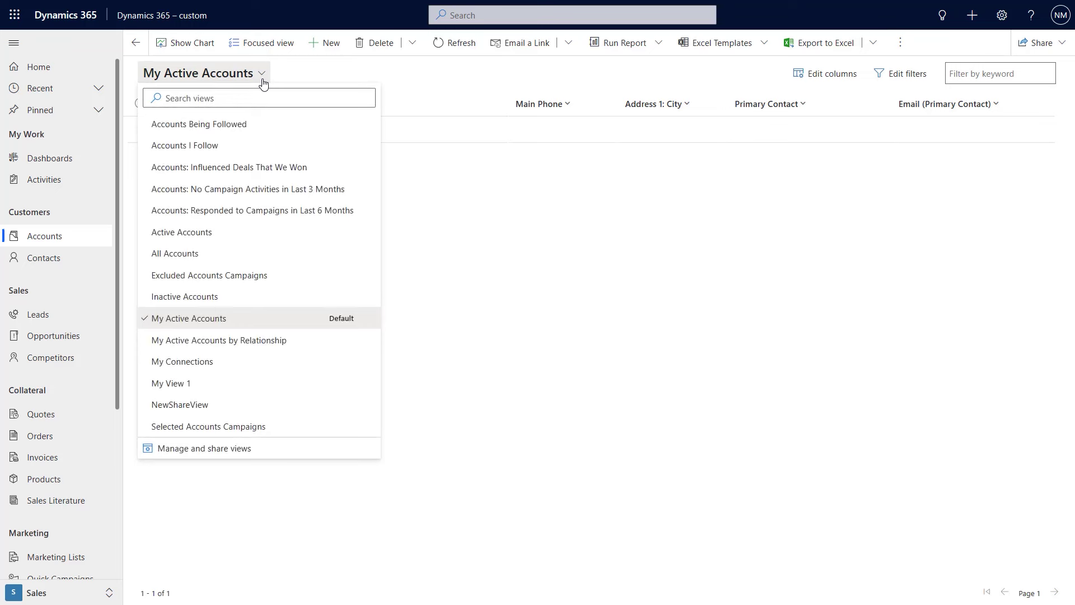
left_click(268, 253)
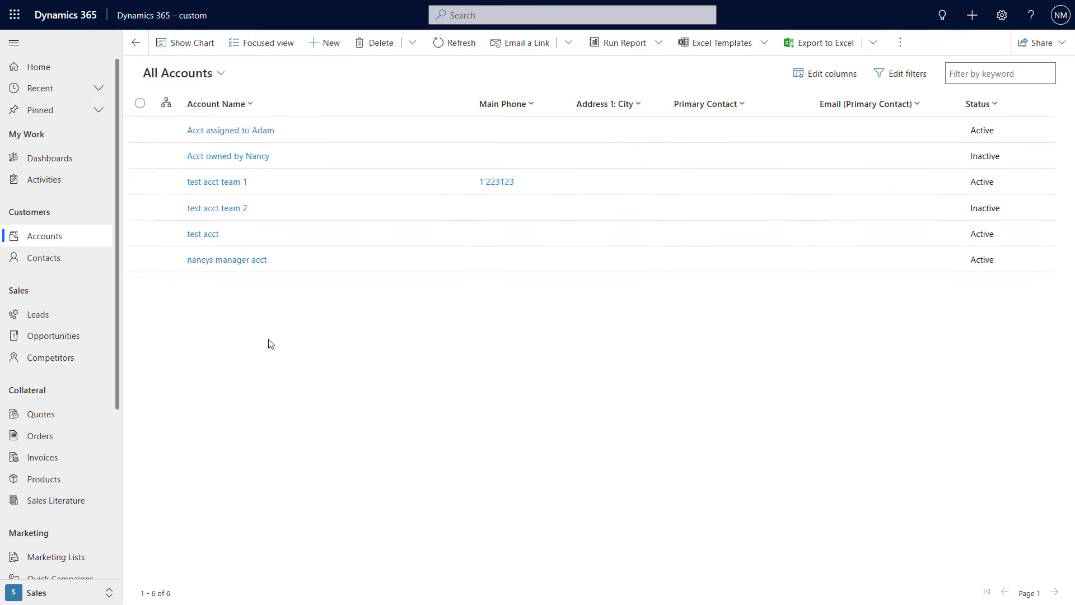
left_click(241, 130)
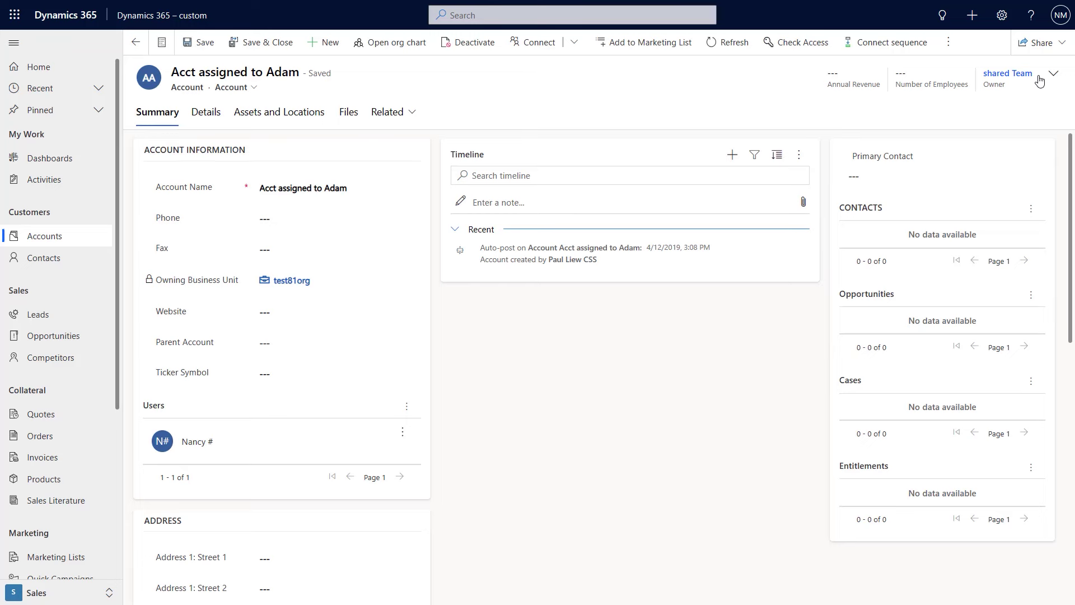
left_click(812, 46)
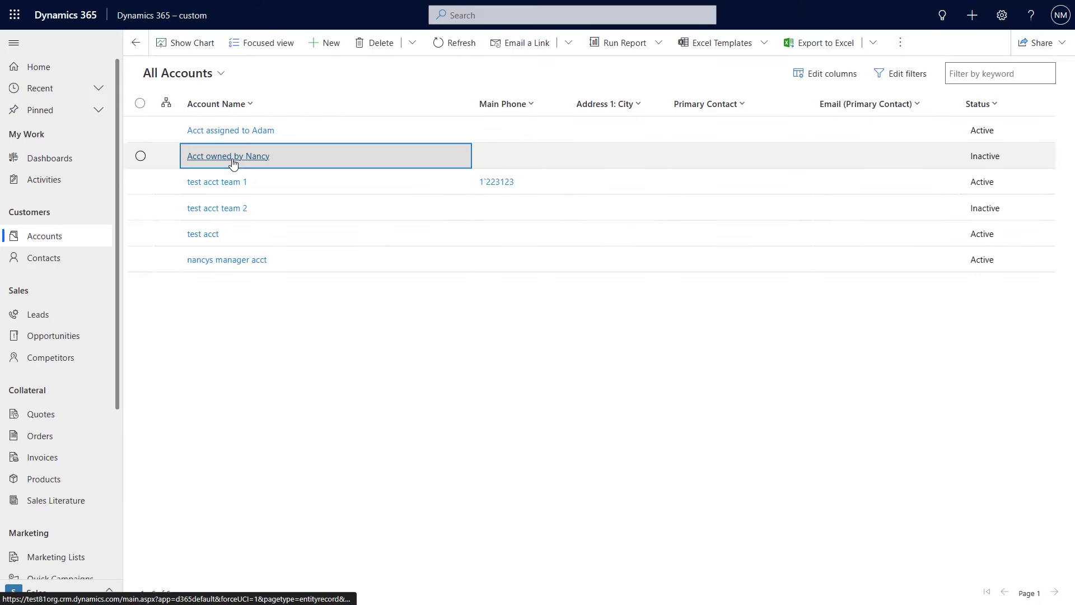
left_click(231, 159)
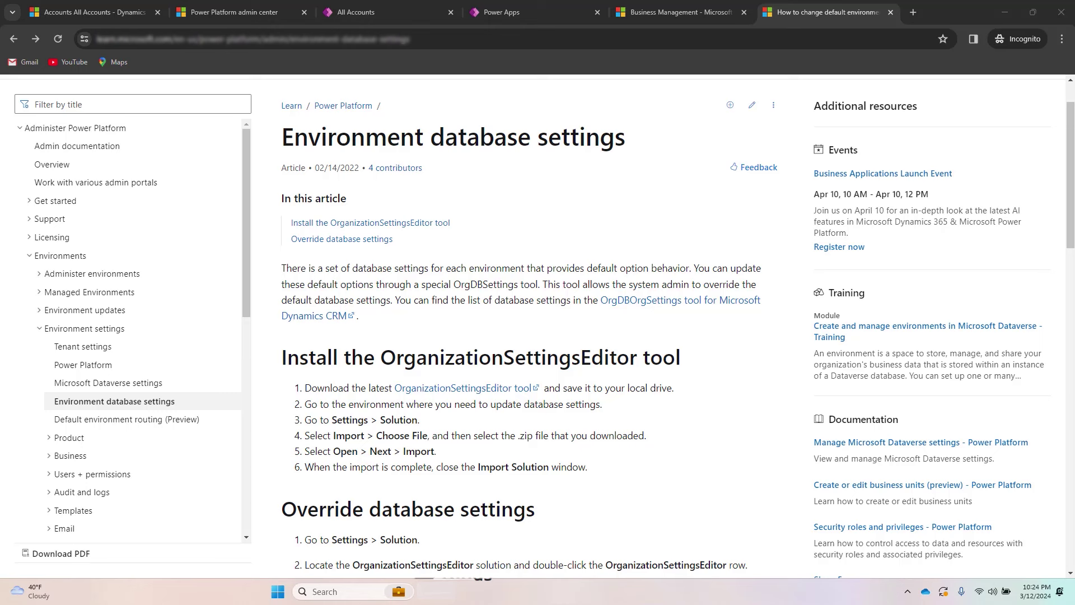
Download OrganizationSettingsEditor_1_0_2402_1601_managed.zip from the tool's GitHub releases page into the Downloads folder.
left_click(423, 391)
left_click(442, 456)
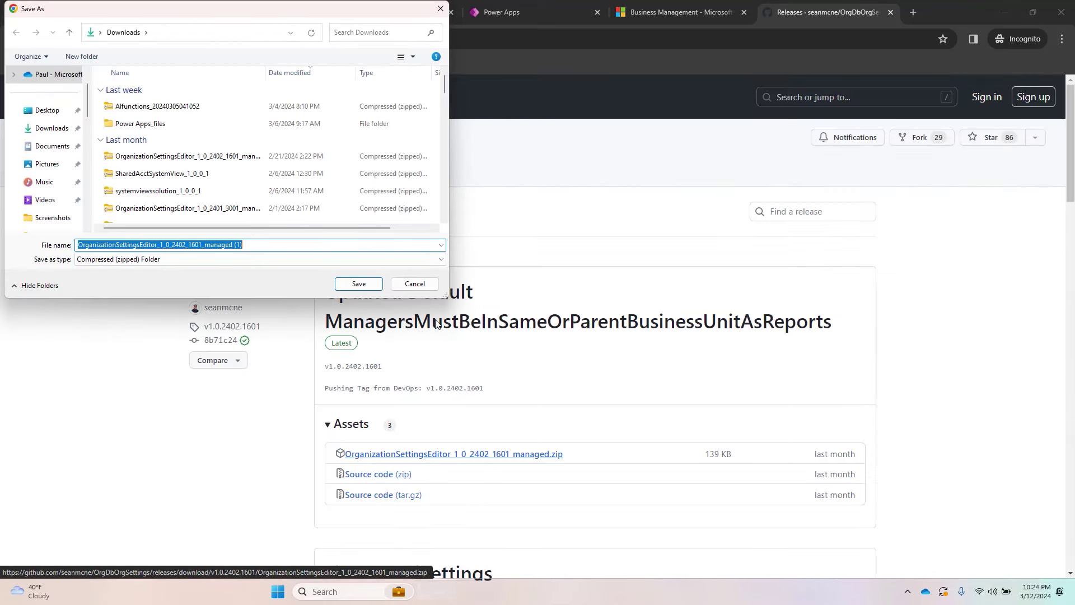
left_click(359, 284)
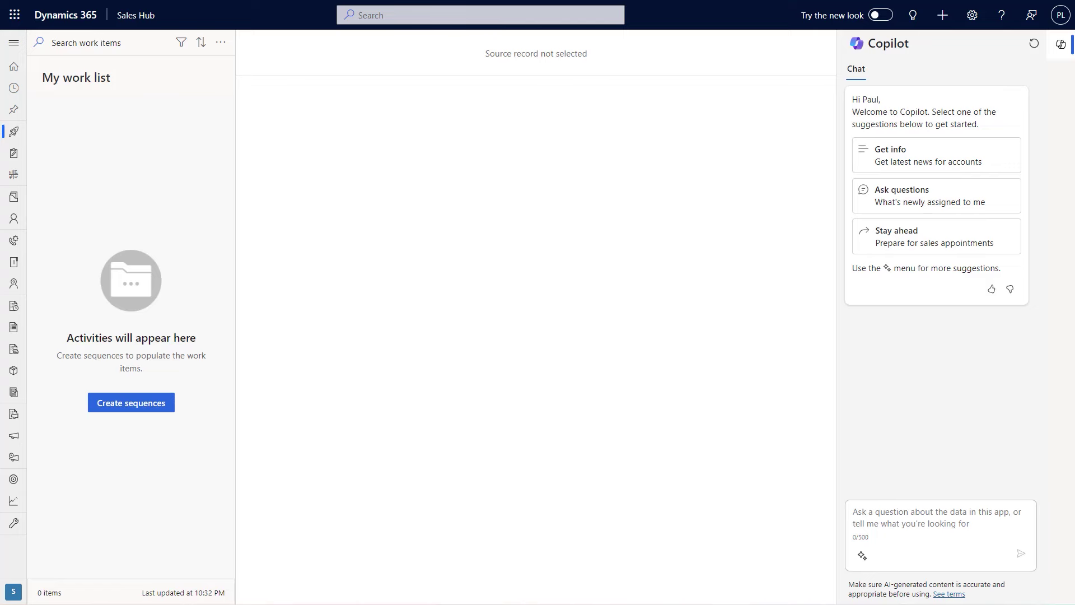
Open the Solutions list in the Dynamics 365 Advanced Settings.
left_click(972, 15)
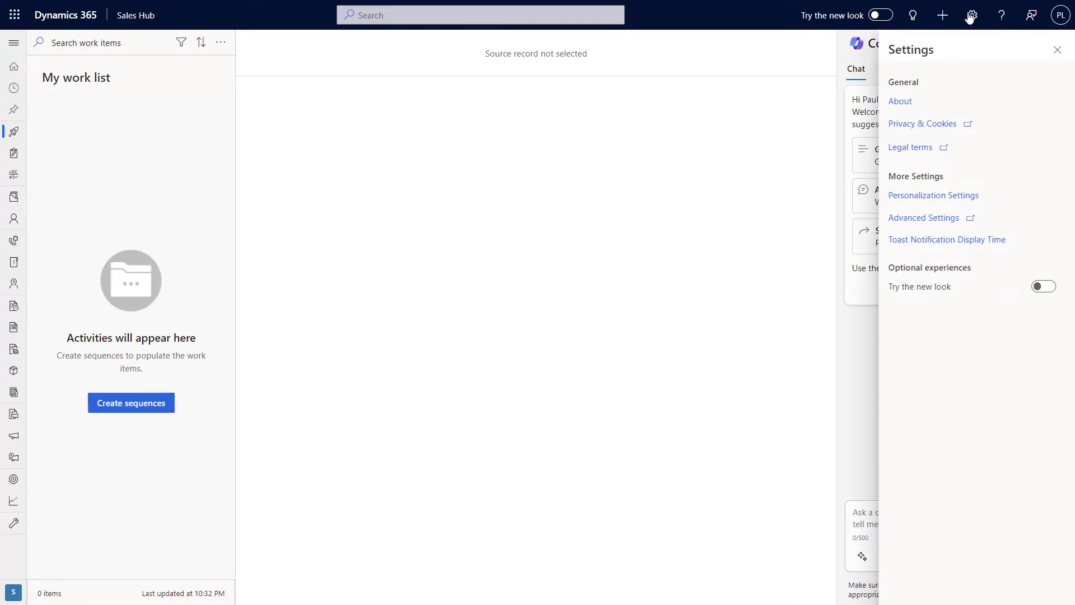
left_click(934, 219)
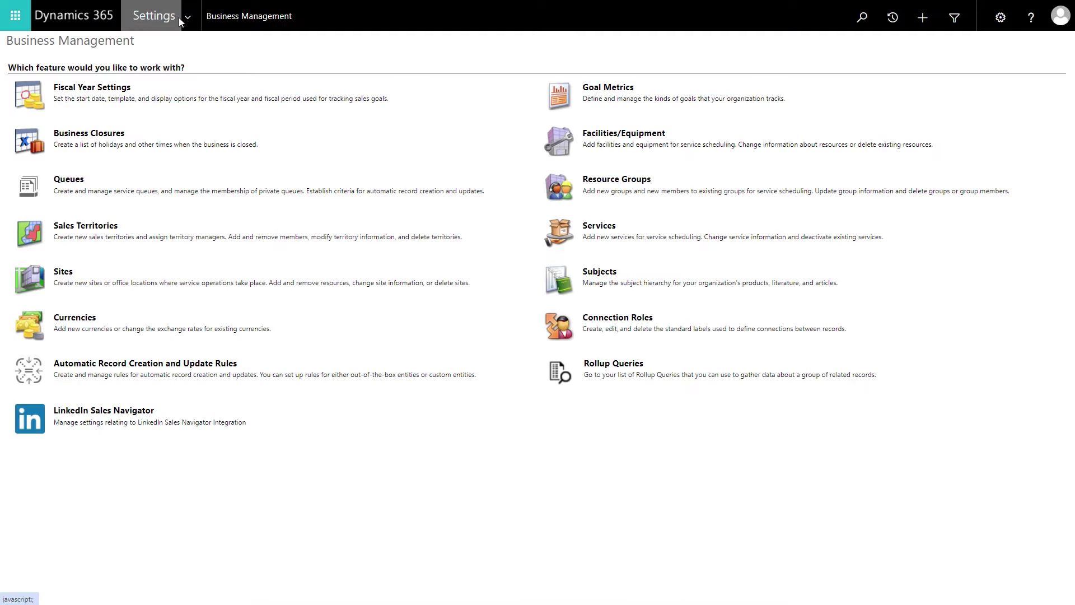
left_click(190, 19)
left_click(184, 155)
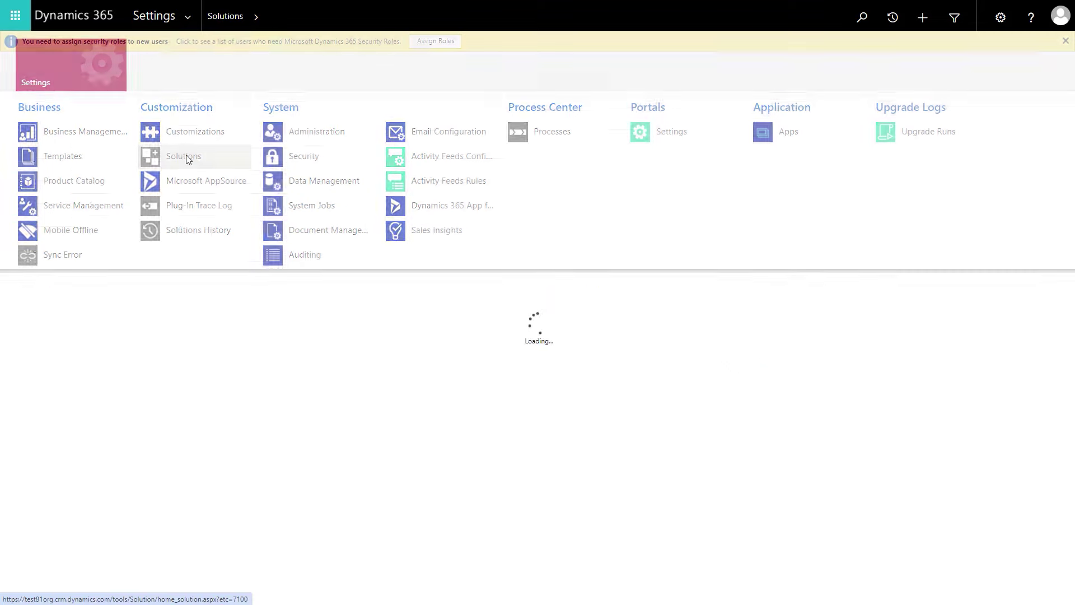
Try to import the downloaded OrganizationSettingsEditor_1_0_2402_1601_managed package as a solution, maintaining existing customizations.
left_click(179, 87)
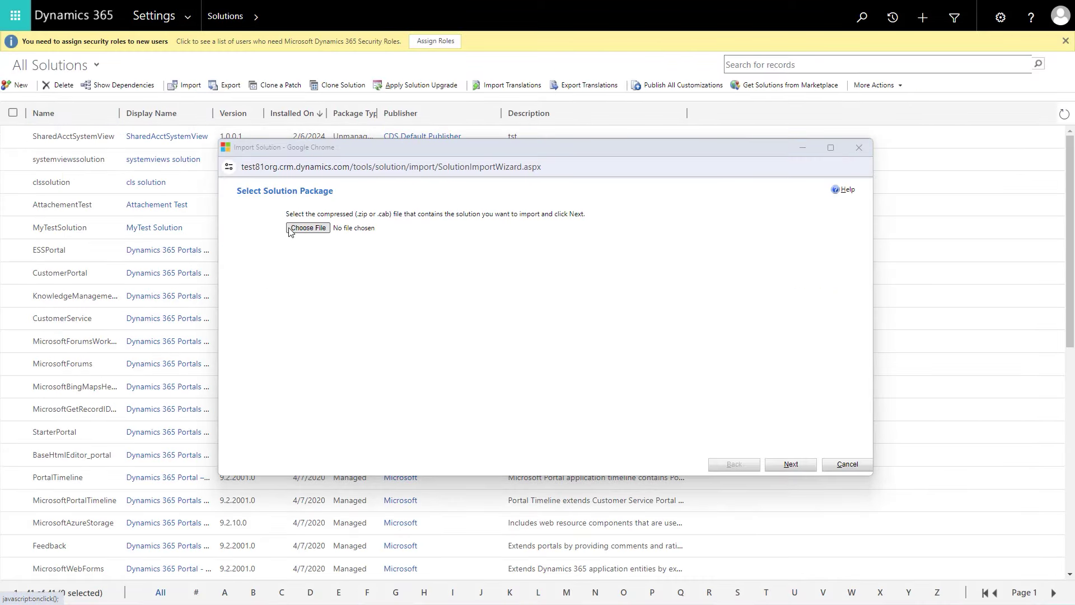
left_click(290, 229)
left_click(337, 246)
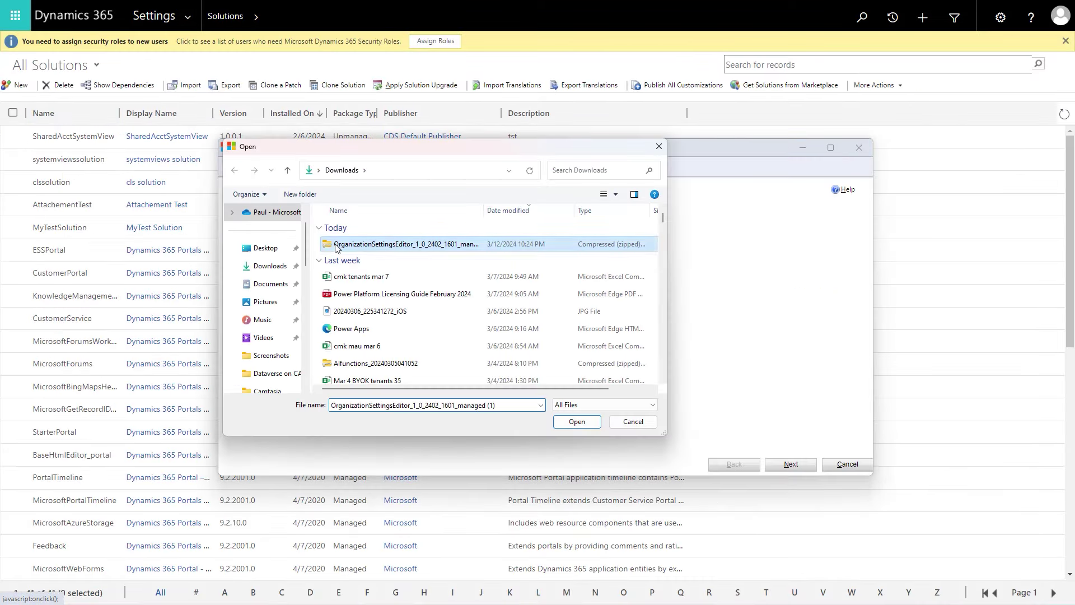
left_click(580, 423)
left_click(791, 464)
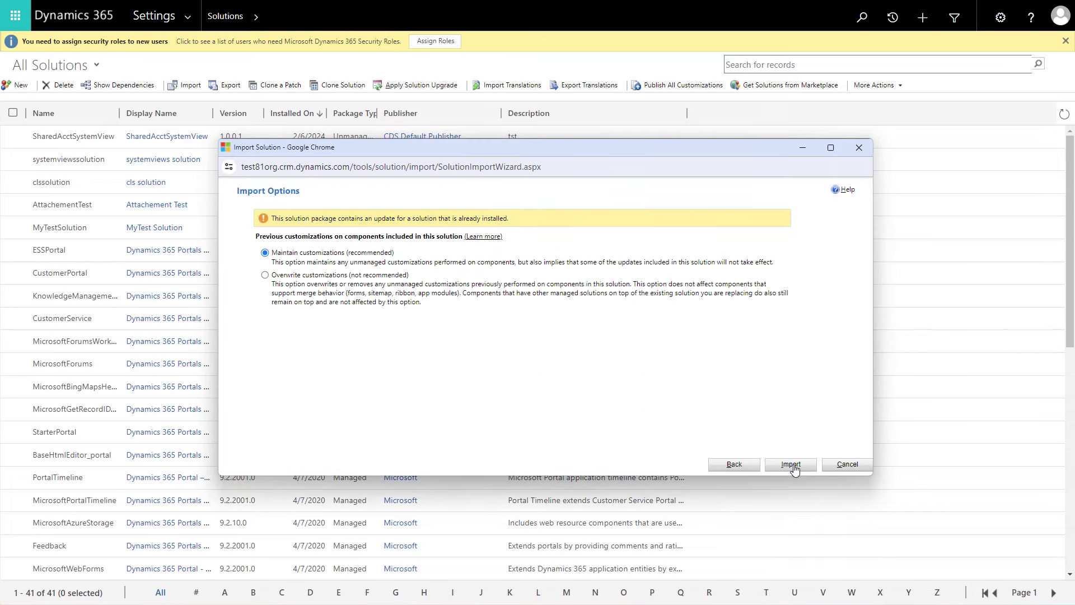
left_click(791, 463)
left_click(846, 464)
In the OrganizationSettingsEditor solution, update AuthorizationEnableHSMForDisabledUsers to true and close the solution window.
scroll(52, 521, "down", 5)
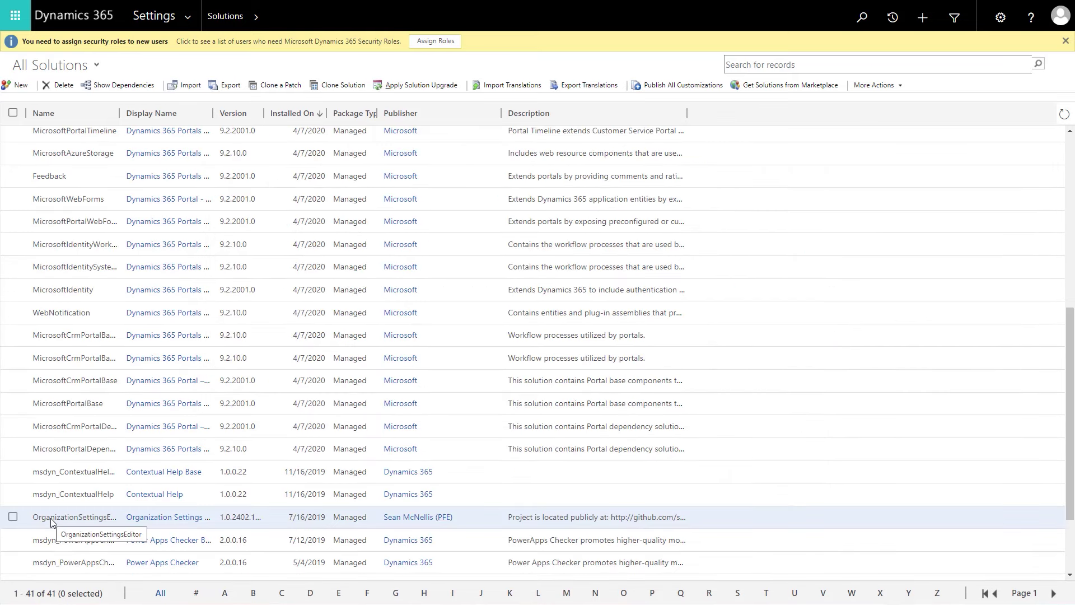
double_click(51, 520)
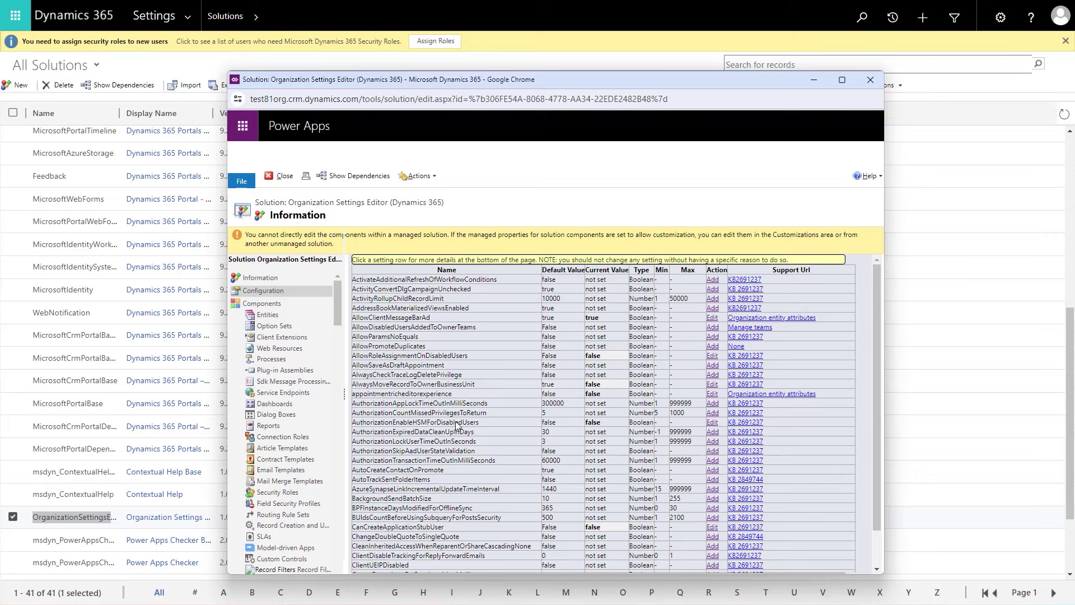
left_click(713, 426)
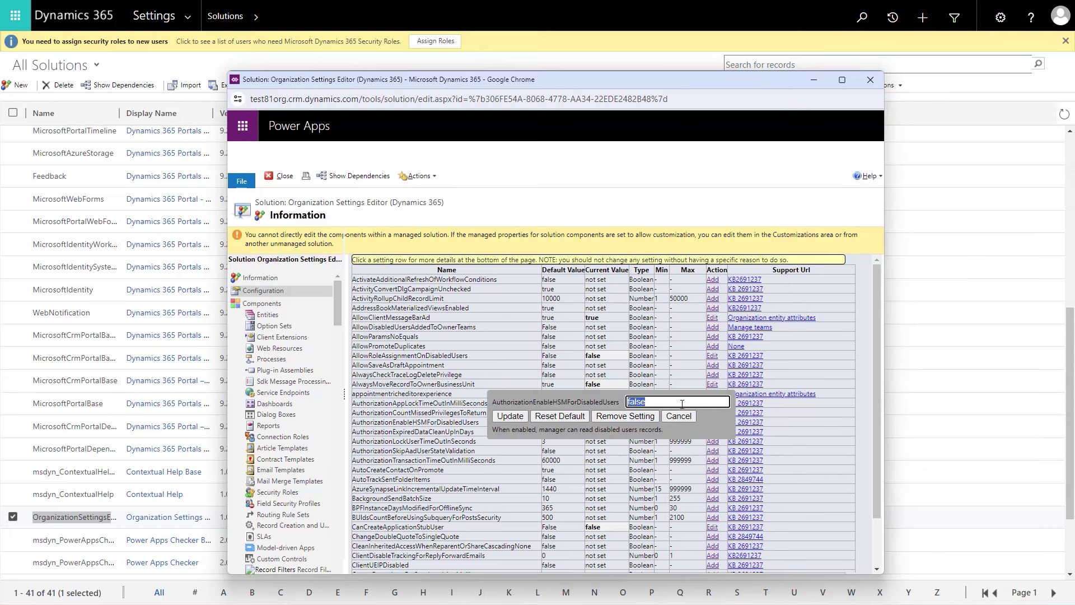
type("true")
left_click(510, 416)
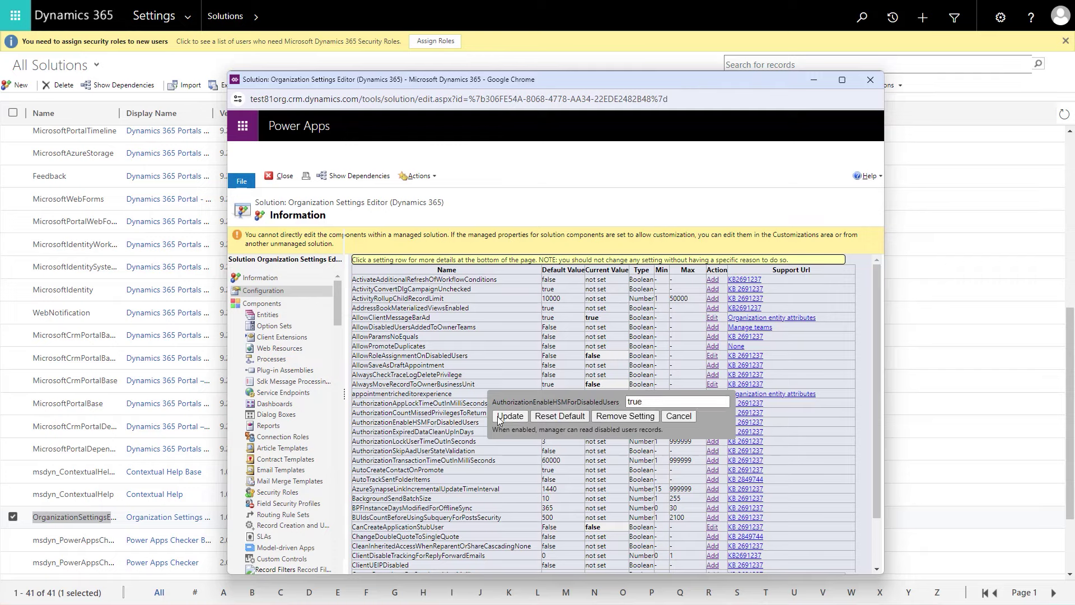
left_click(869, 80)
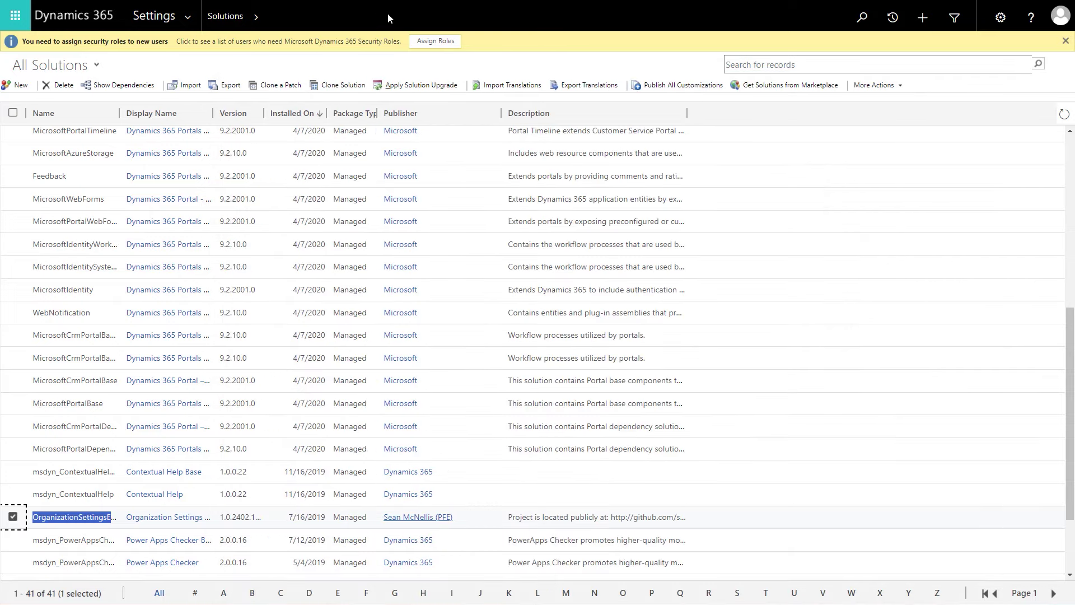
Switch to the Power Platform admin center and open the Hierarchy security settings of the CSS Incident PROD environment.
left_click(1065, 42)
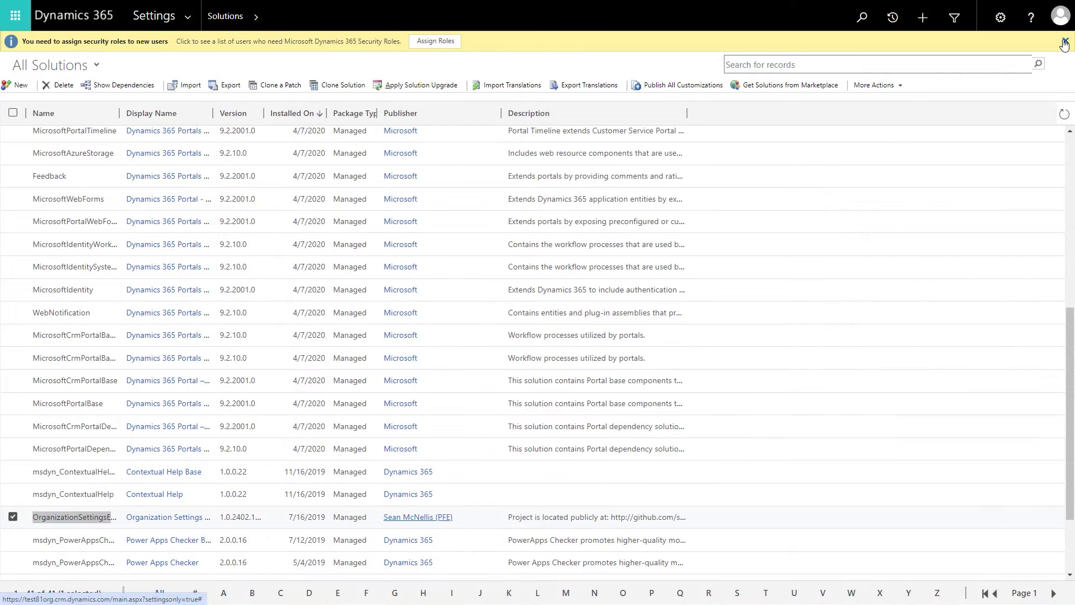
key("F11")
left_click(91, 12)
key("F11")
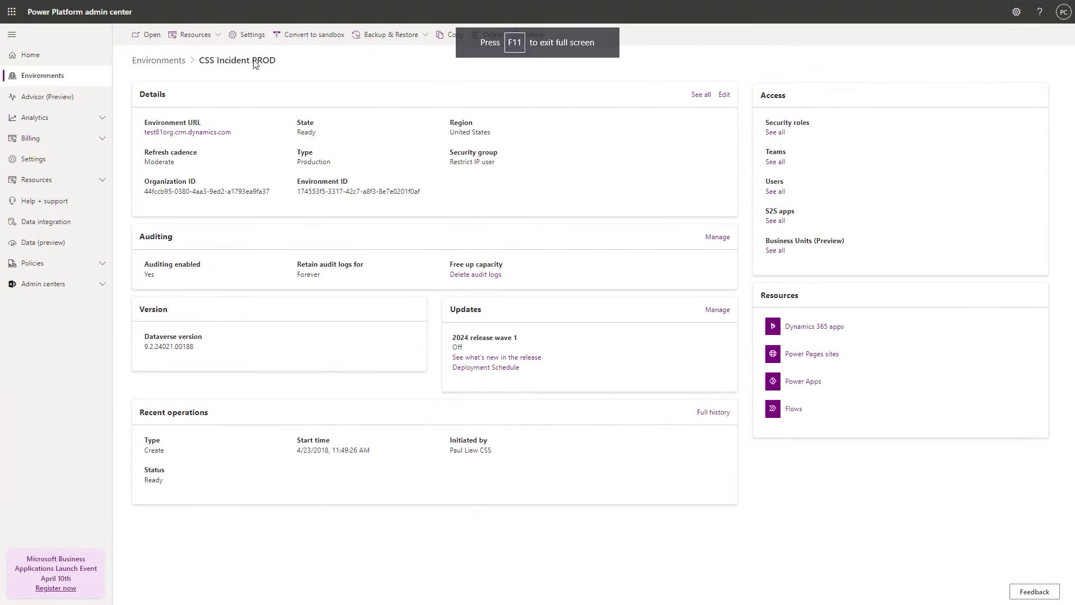
left_click(248, 35)
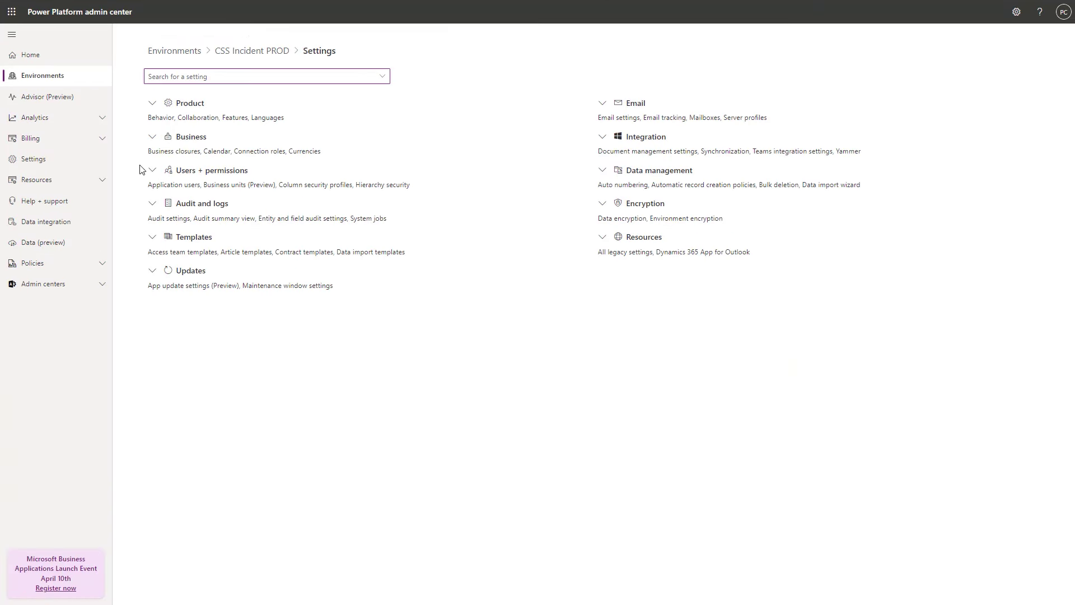
left_click(153, 171)
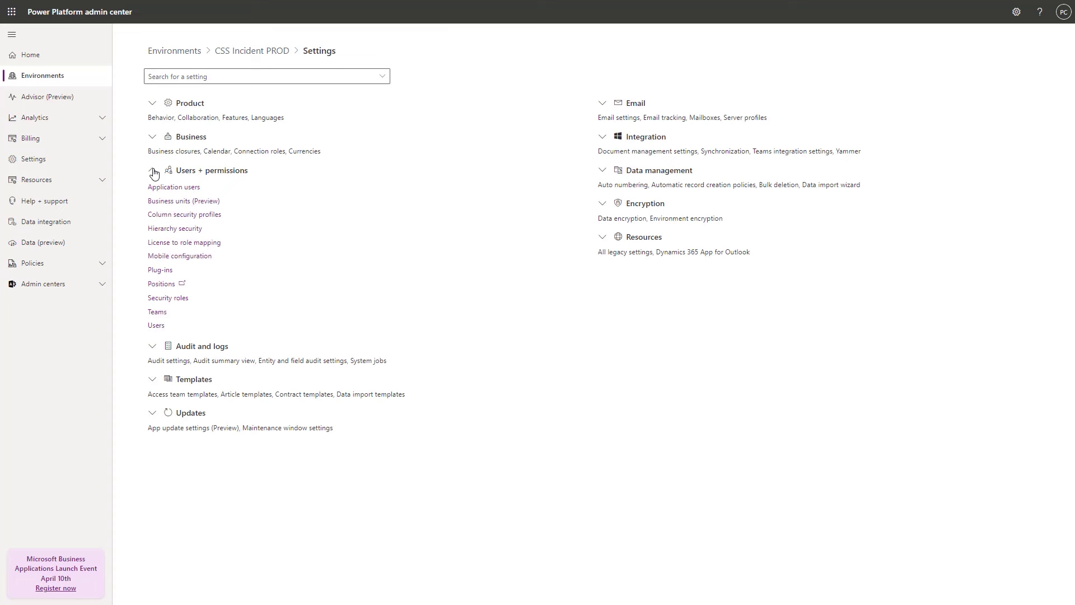
left_click(168, 229)
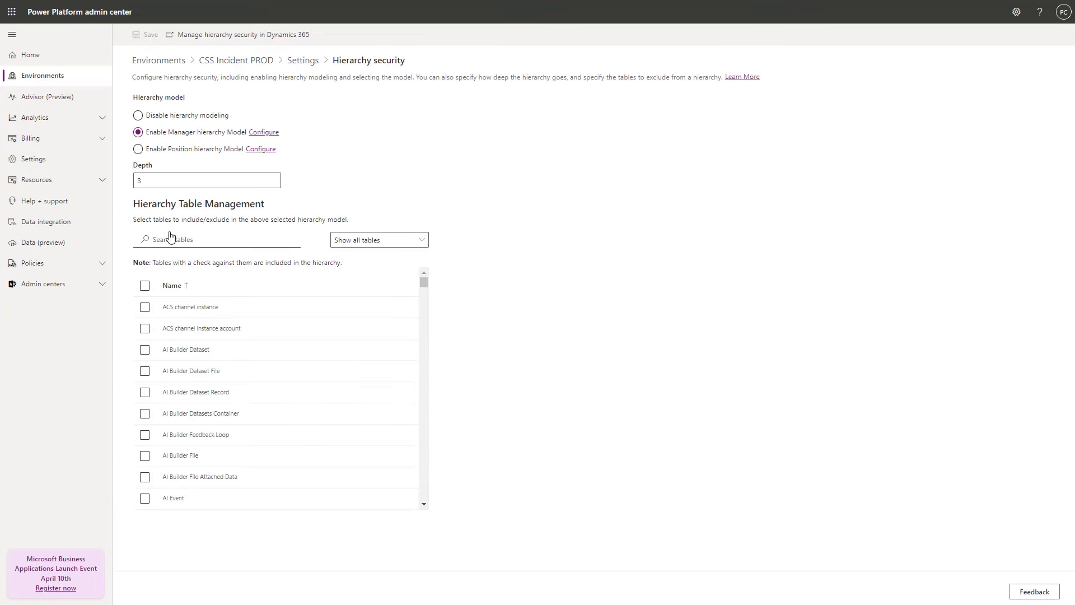
Save the hierarchy model as disabled, and save it again with the Manager hierarchy Model enabled.
left_click(138, 116)
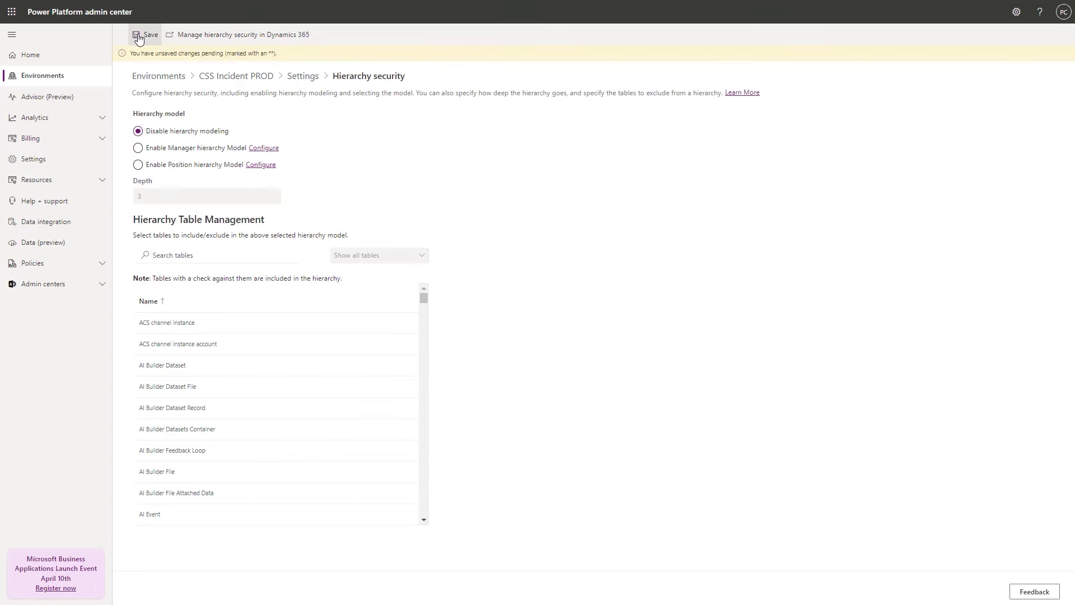
left_click(140, 36)
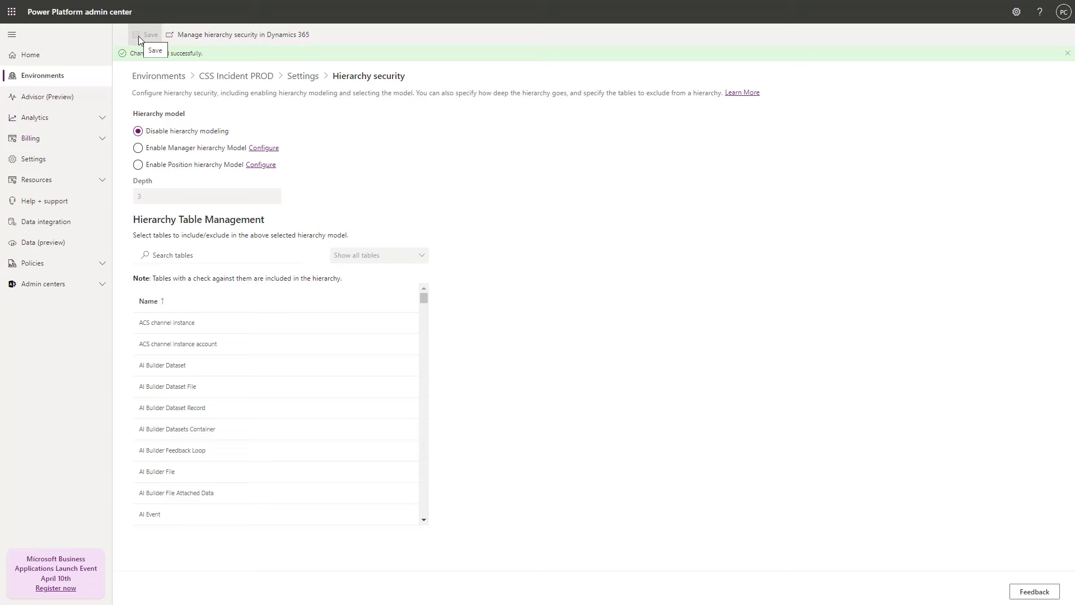
left_click(138, 149)
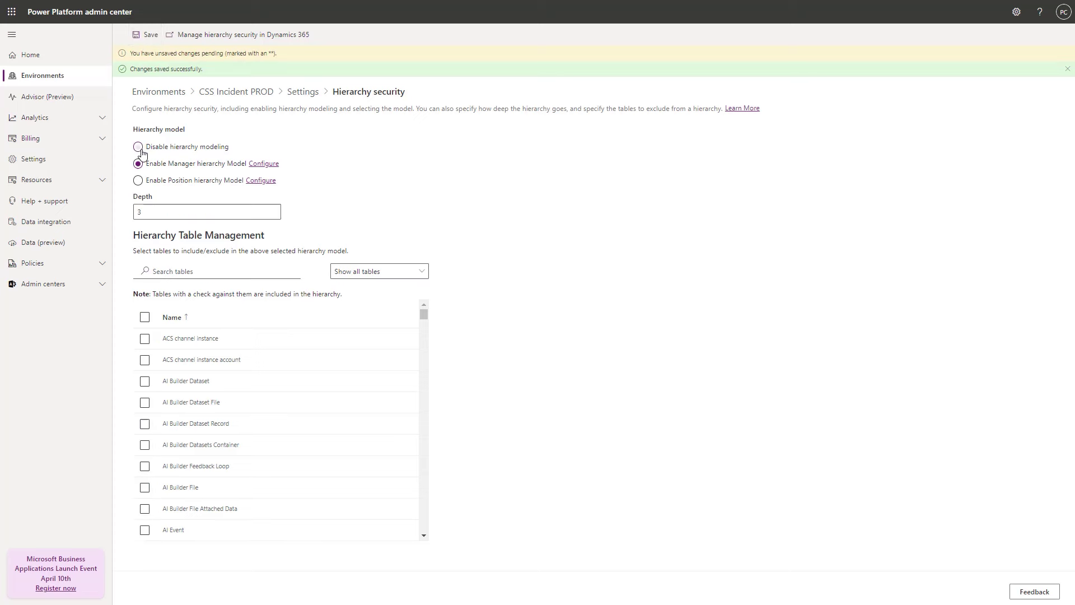
left_click(144, 37)
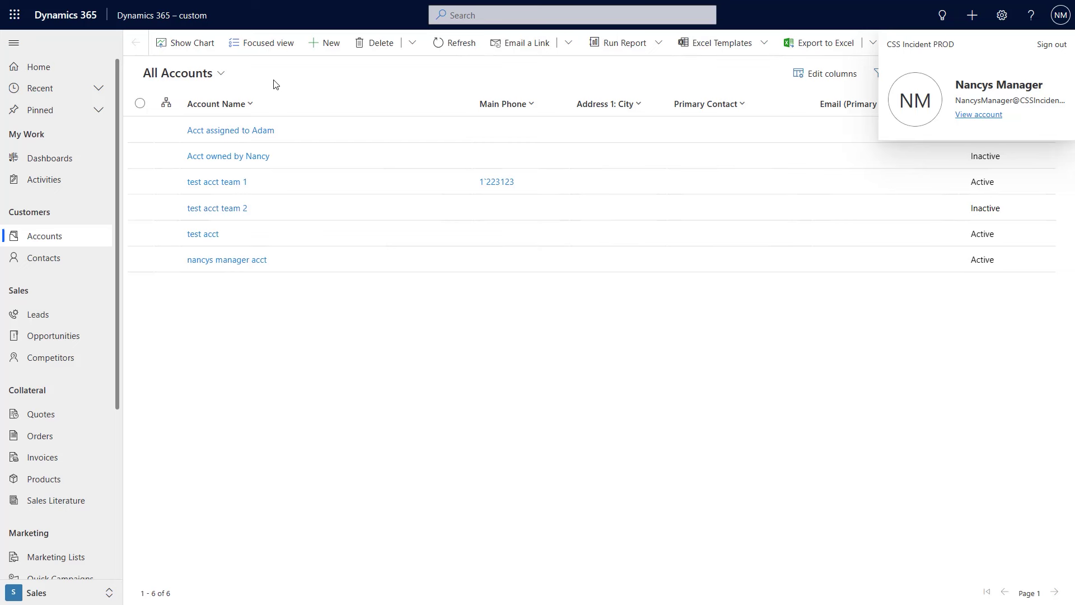
In Dynamics 365 as the manager, refresh the All Accounts list and open the "more azure acct" record.
left_click(448, 49)
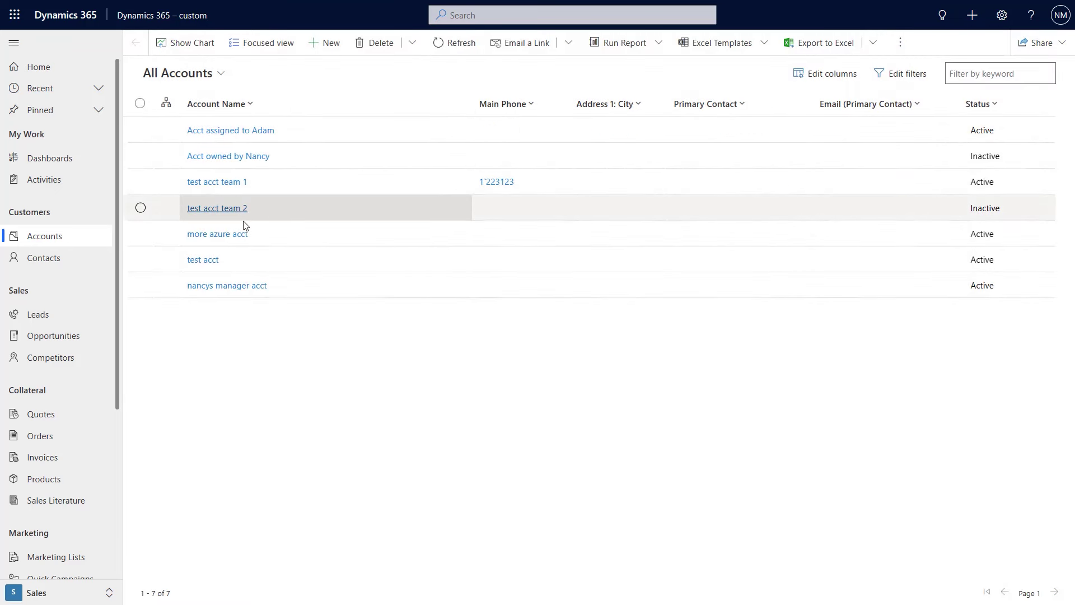
left_click(230, 242)
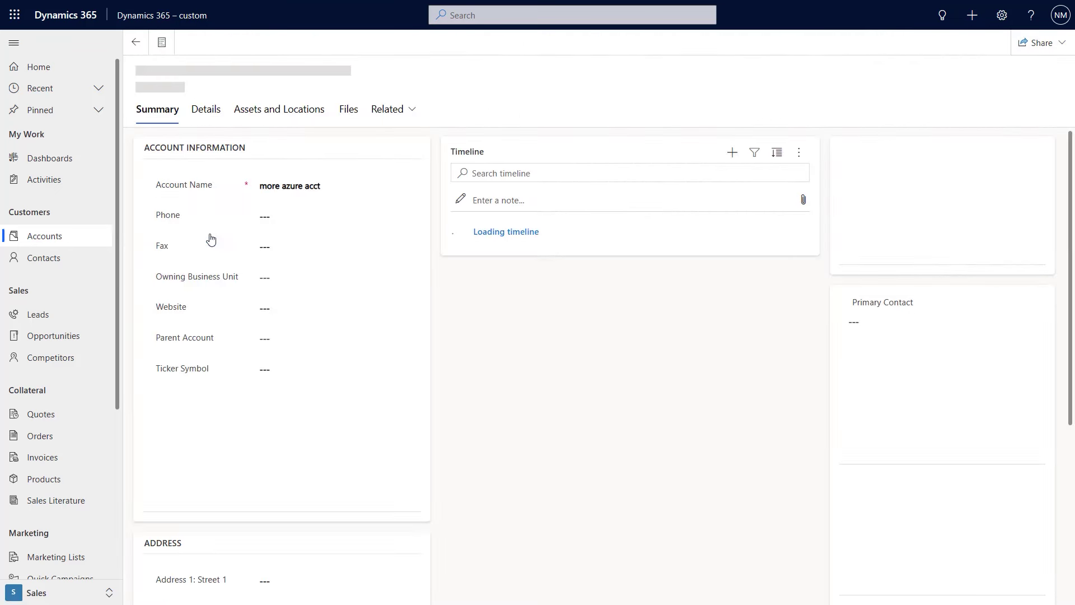